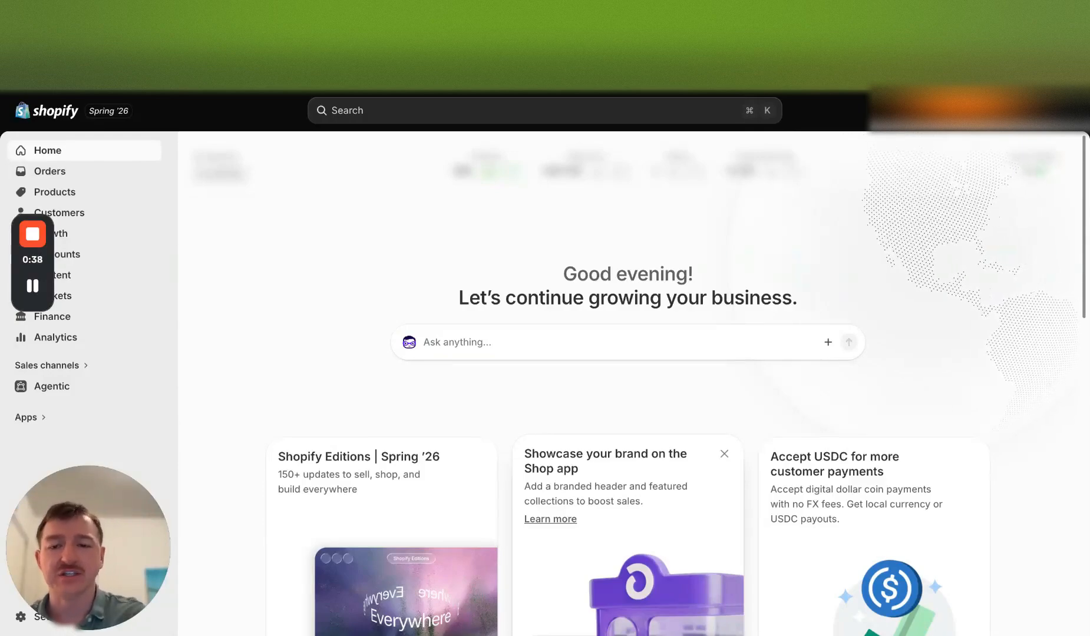
Step: Search the store admin for "google and youtube" and open the Google & YouTube app's listing
left_click(578, 121)
type("goog")
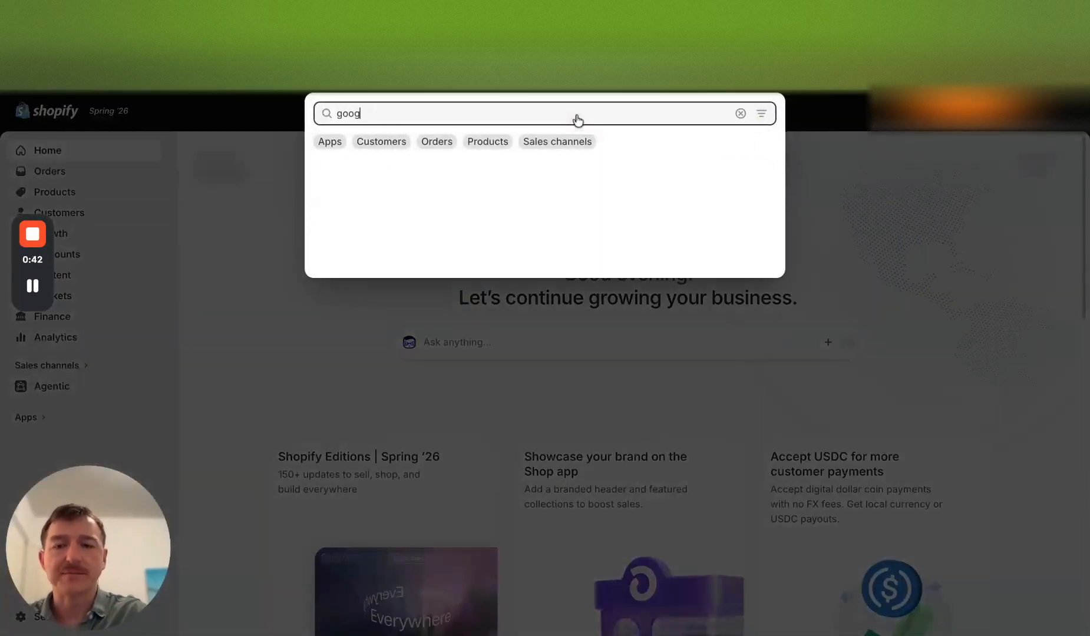
type("le and youtube")
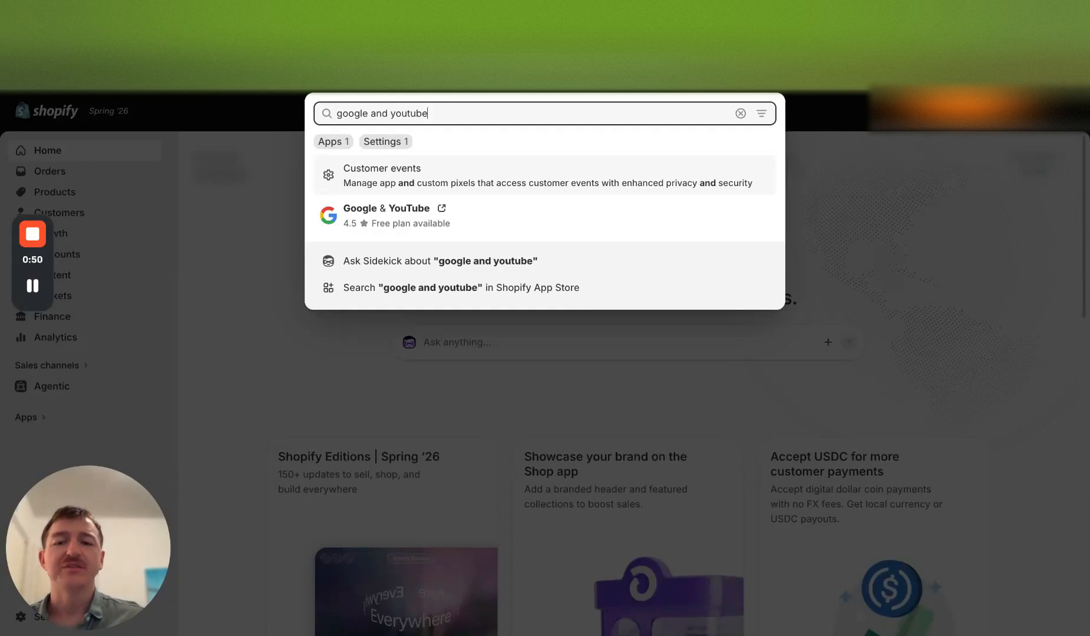
left_click(500, 224)
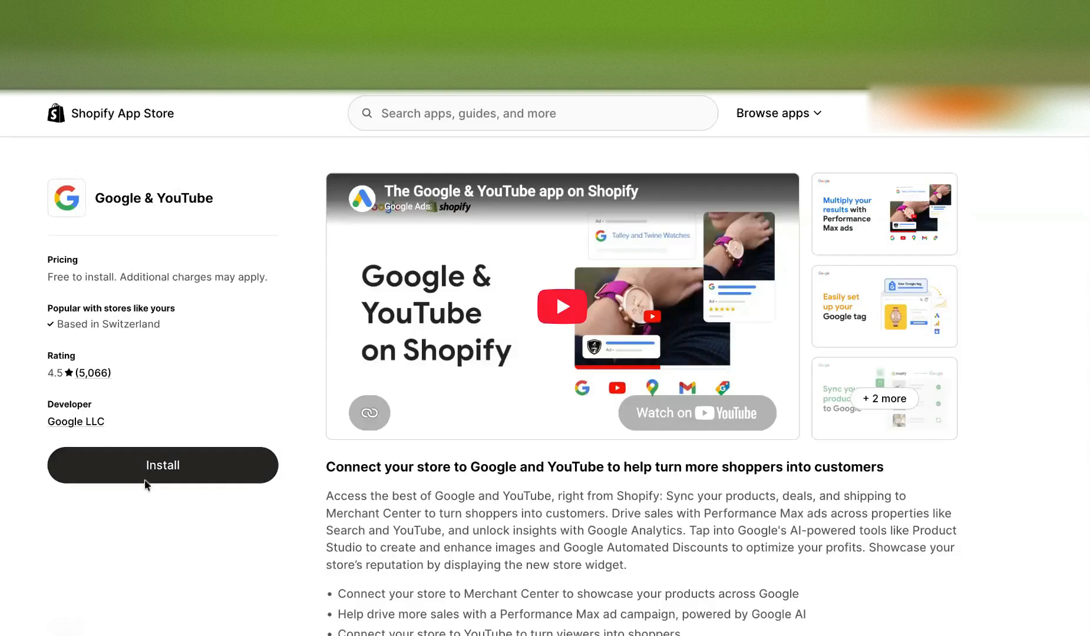
Step: Install the Google & YouTube app on the store and close the assistant conversation
left_click(171, 469)
left_click(827, 491)
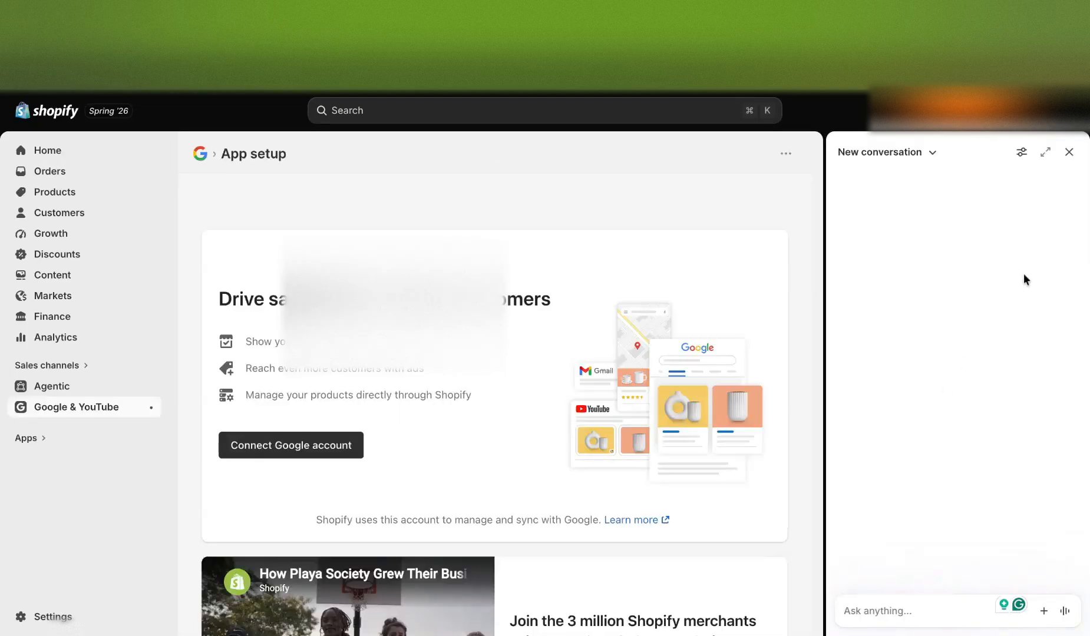
left_click(1069, 152)
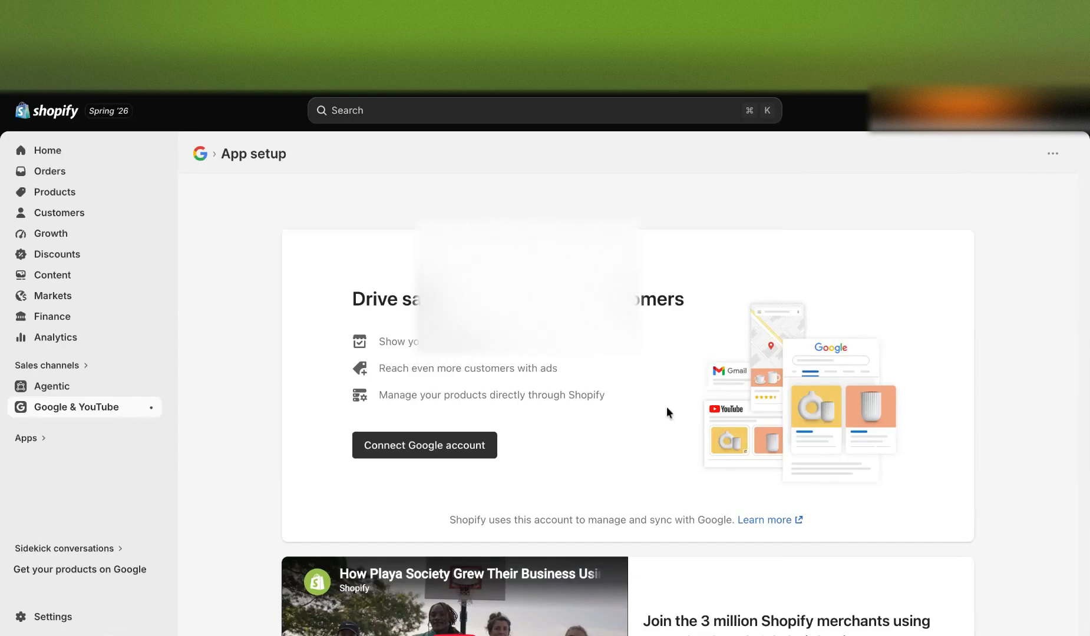
Step: Connect the Google account to the Google & YouTube app
scroll(650, 471, "down", 2)
scroll(650, 471, "up", 2)
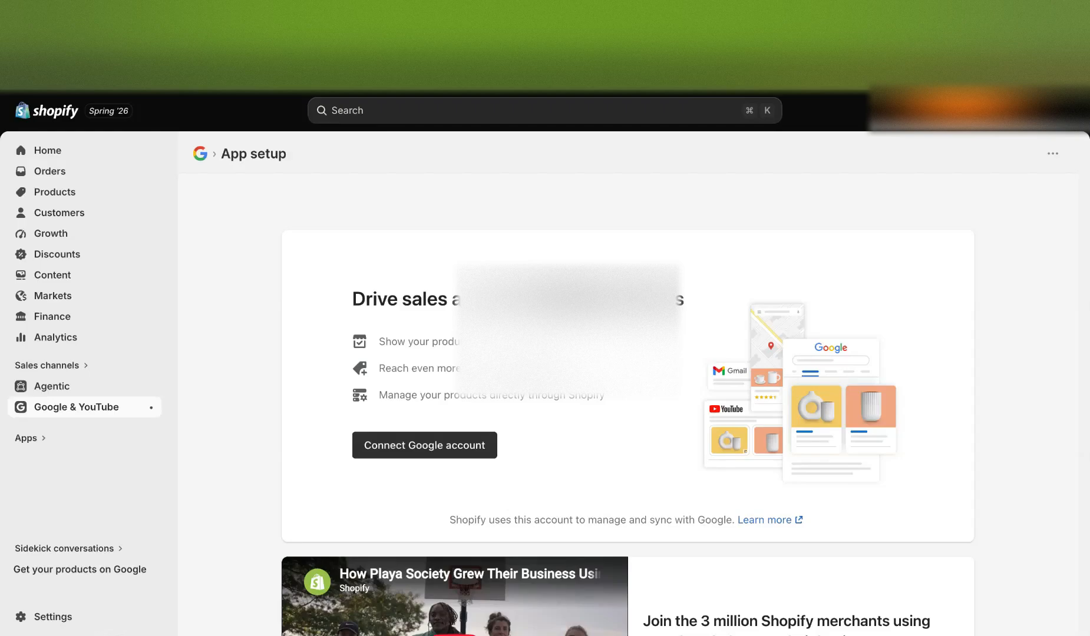
left_click(430, 448)
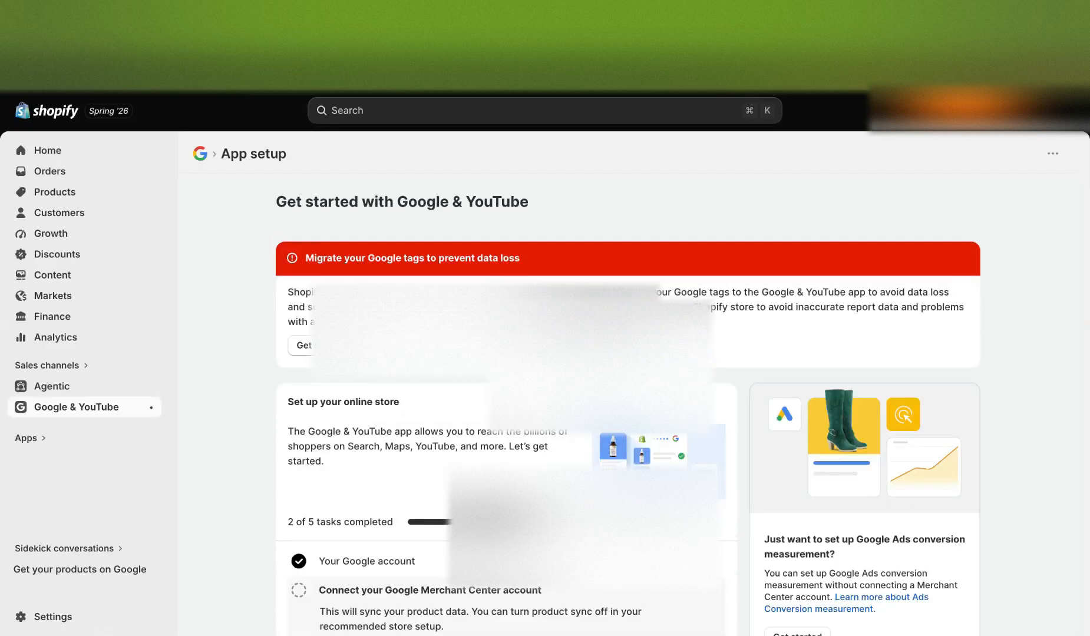
Step: Choose the Manuka Switzerland account as the Google Merchant Center account to connect
scroll(506, 407, "down", 5)
scroll(507, 407, "up", 1)
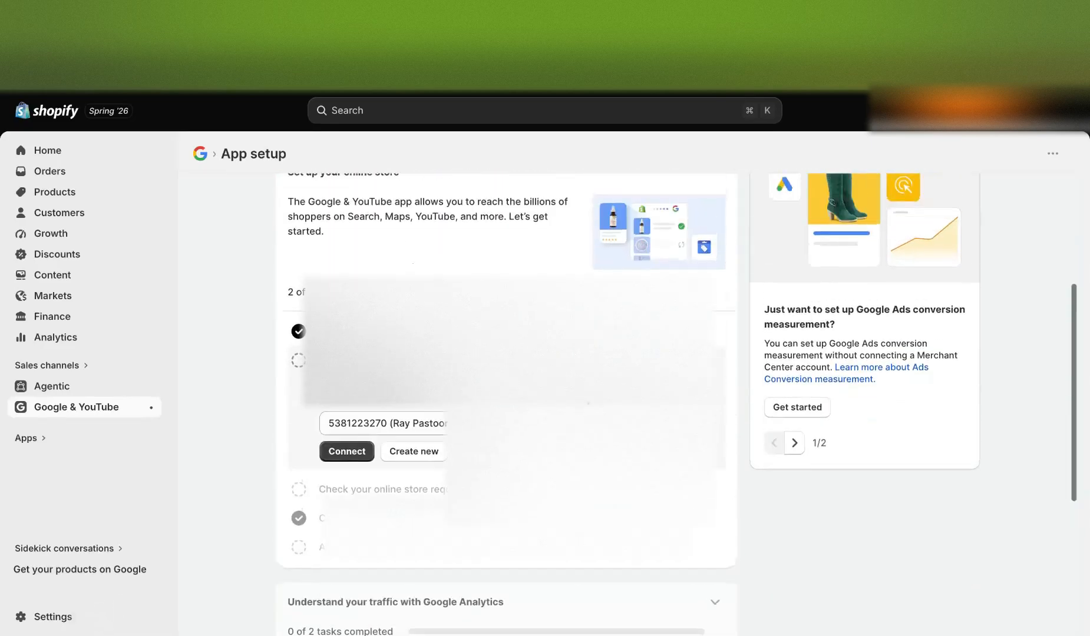
scroll(507, 406, "down", 2)
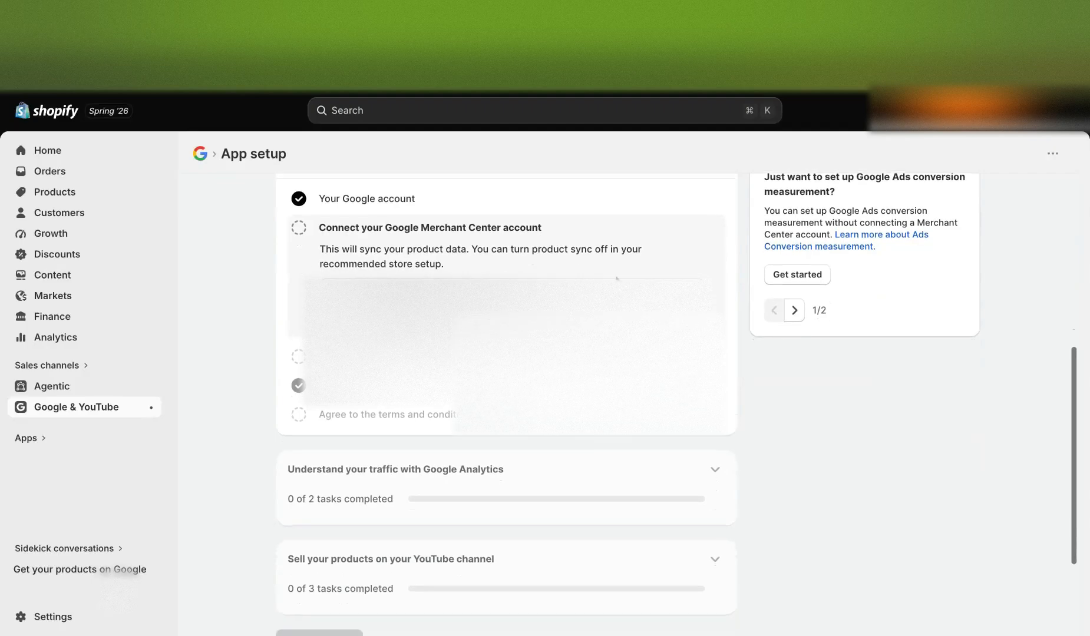
left_click(511, 290)
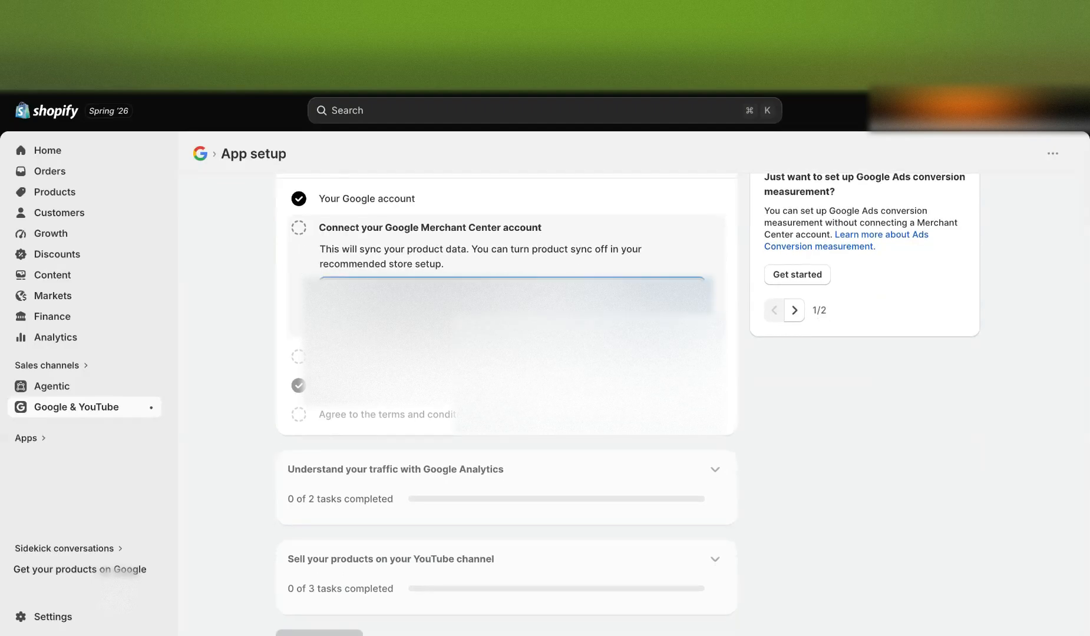
scroll(693, 408, "down", 1)
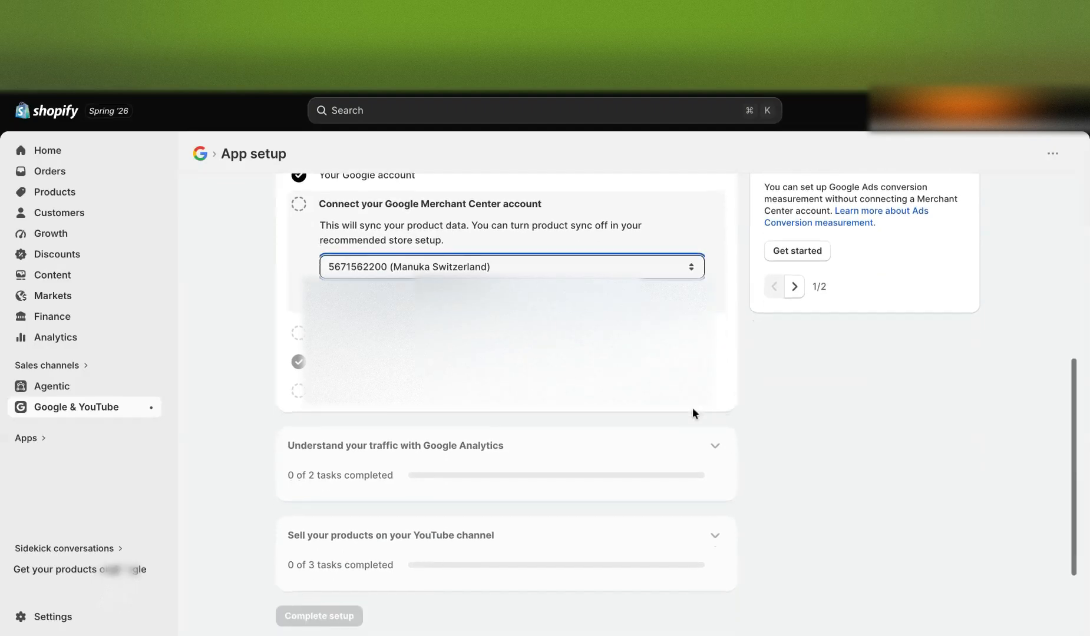
scroll(693, 408, "up", 1)
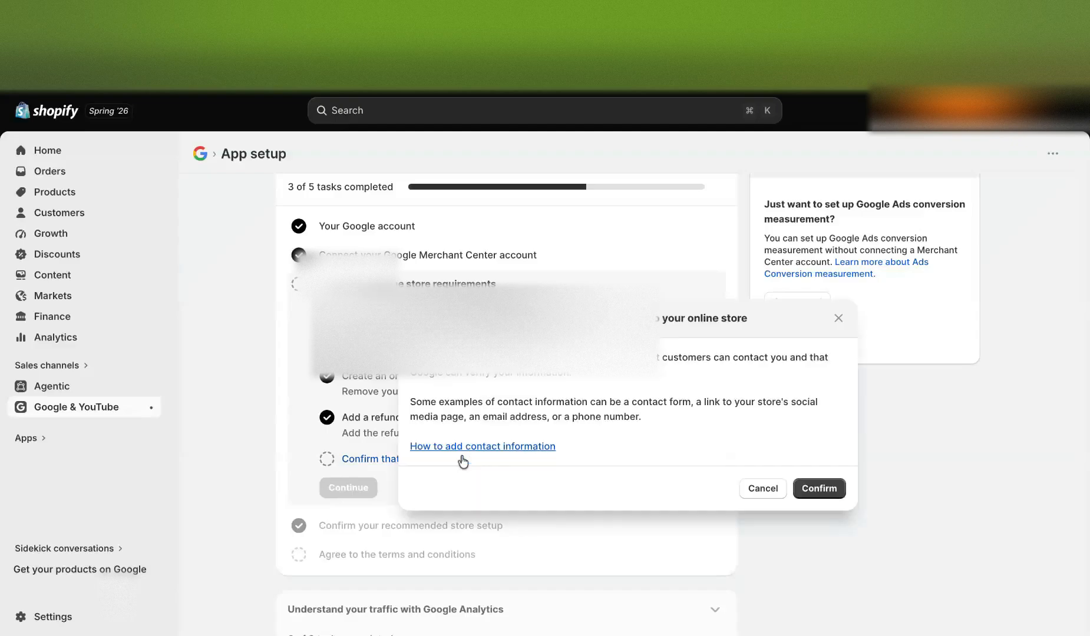
Step: Confirm that the online store has contact information and agree to the Google Merchant Center terms, keeping both update options on
left_click(461, 460)
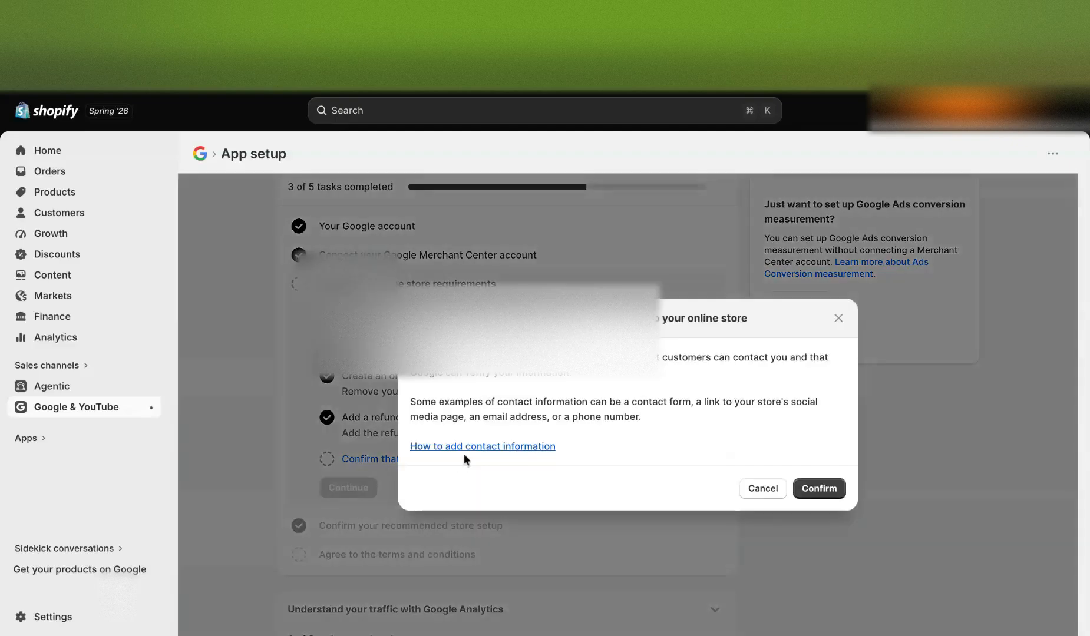
left_click(833, 491)
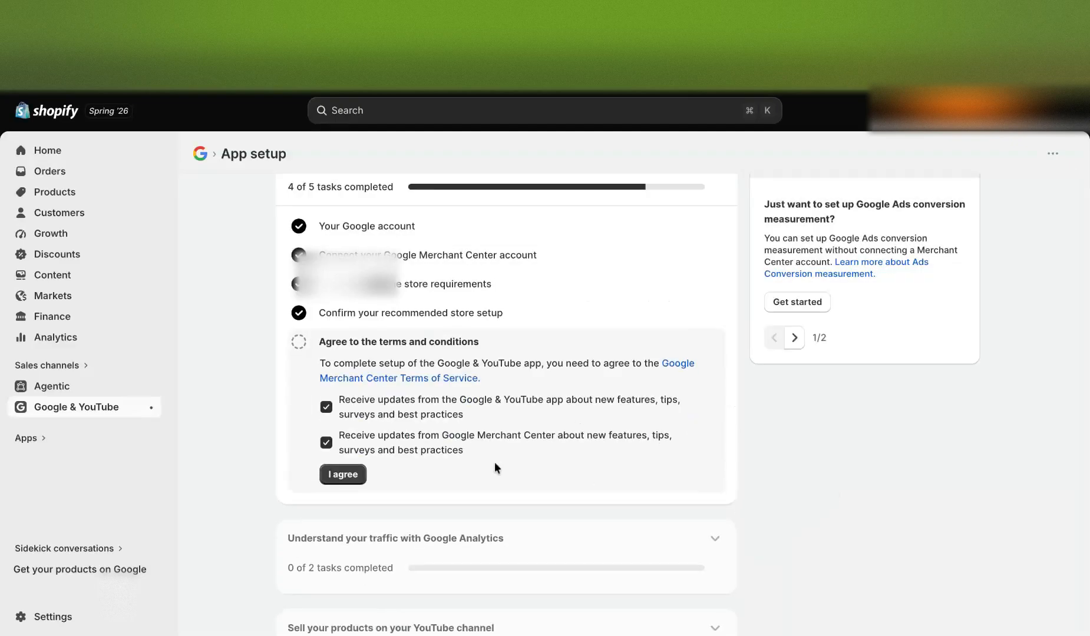
left_click(343, 475)
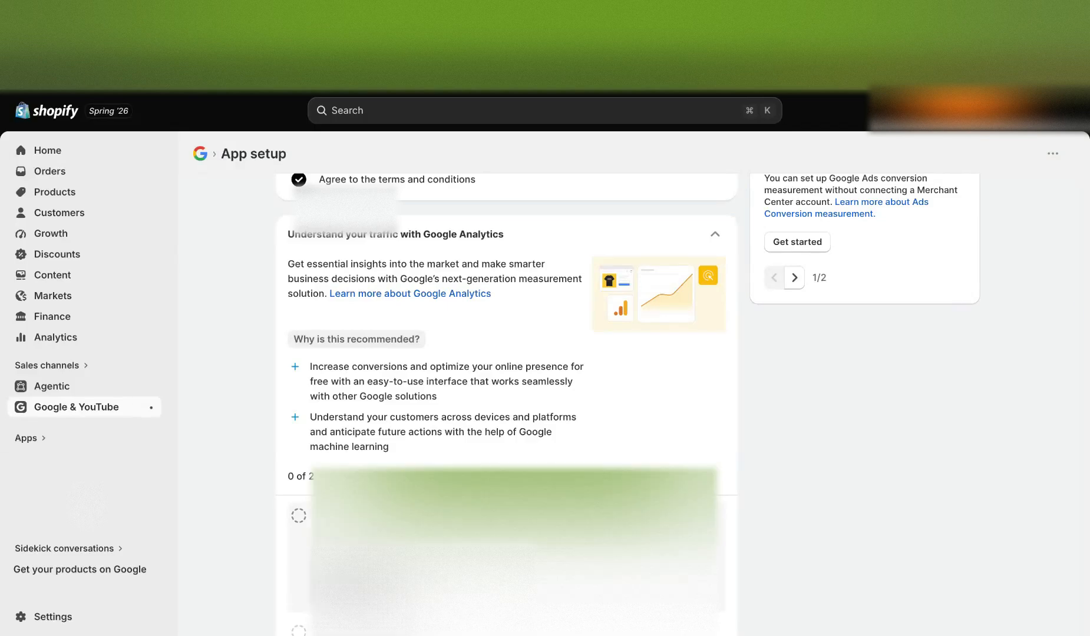
Step: Complete the Google Analytics property and Google tags tasks, and collapse the Google Analytics section
scroll(506, 383, "down", 4)
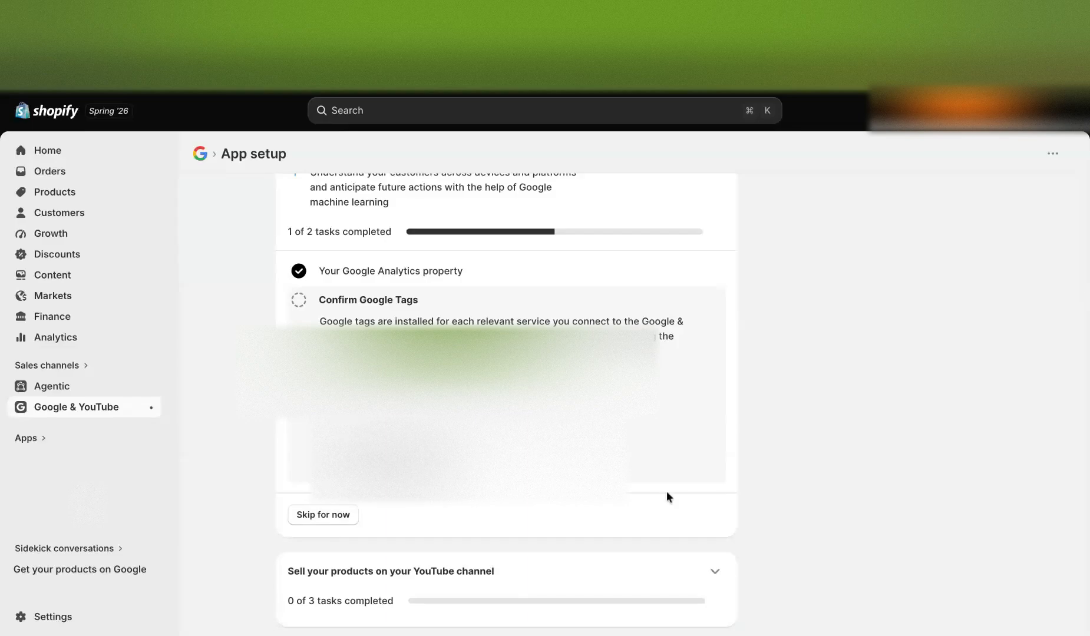
scroll(435, 345, "down", 2)
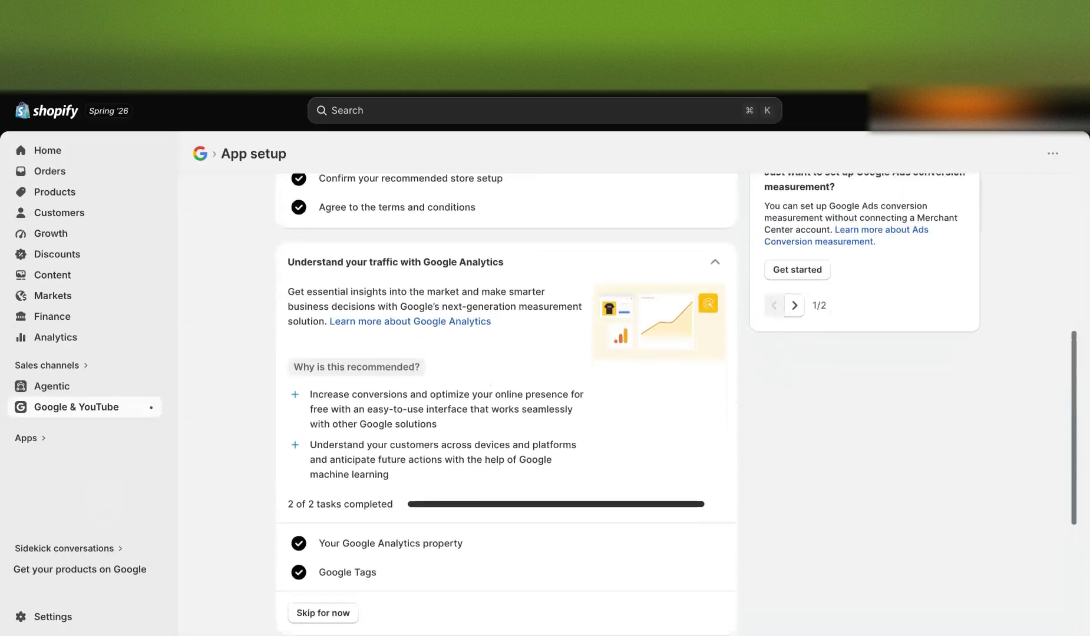
left_click(720, 268)
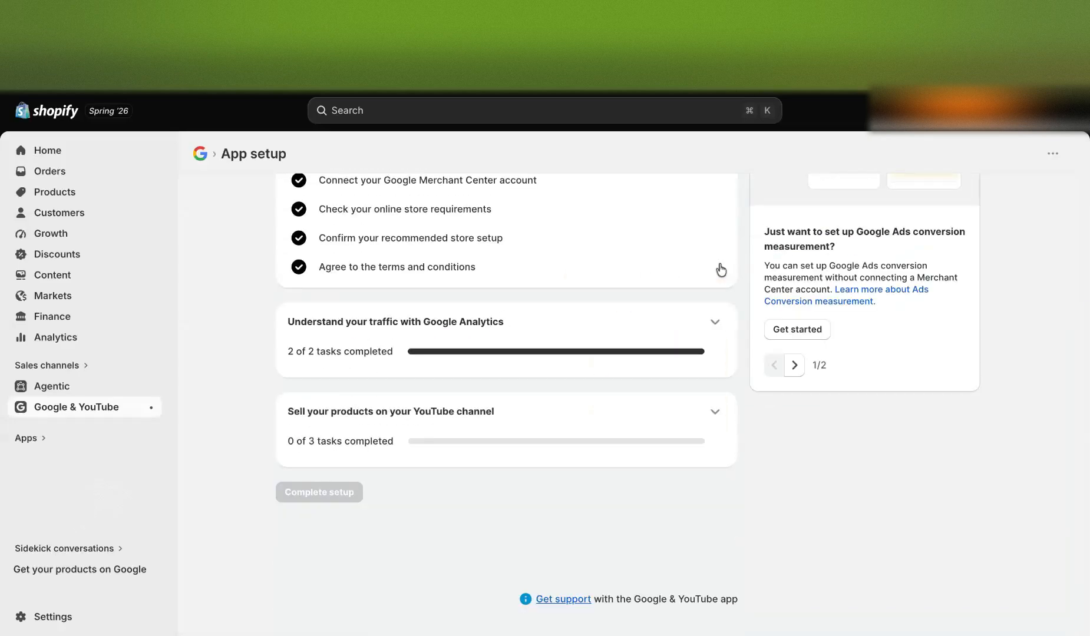
Step: Expand the section for selling products on YouTube and review the channel requirements
scroll(720, 268, "up", 3)
scroll(667, 405, "down", 3)
left_click(714, 412)
scroll(689, 520, "down", 5)
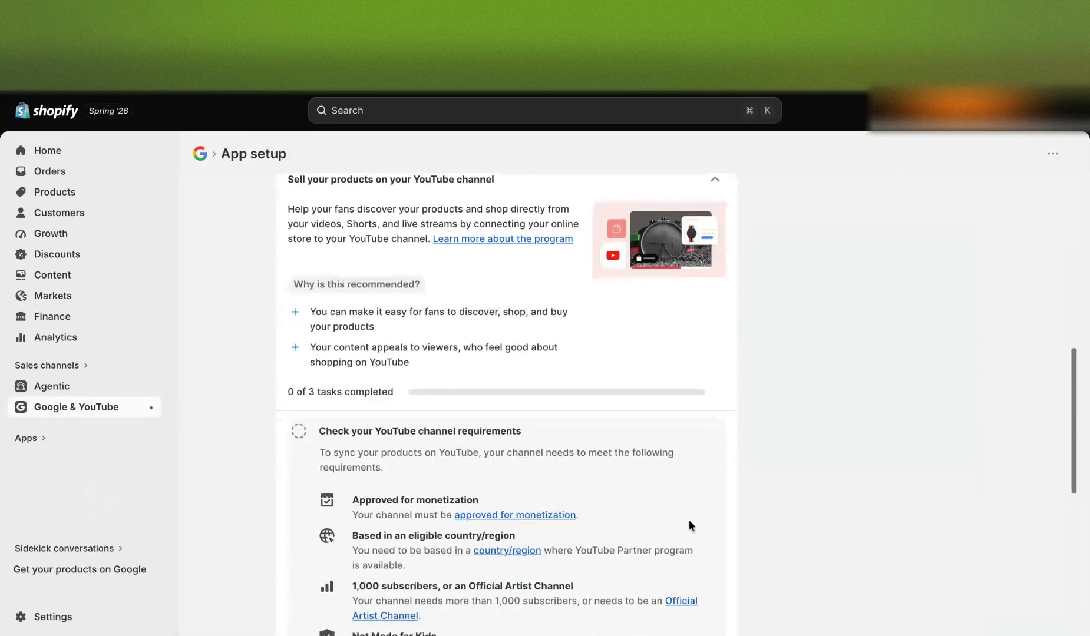
scroll(689, 520, "down", 5)
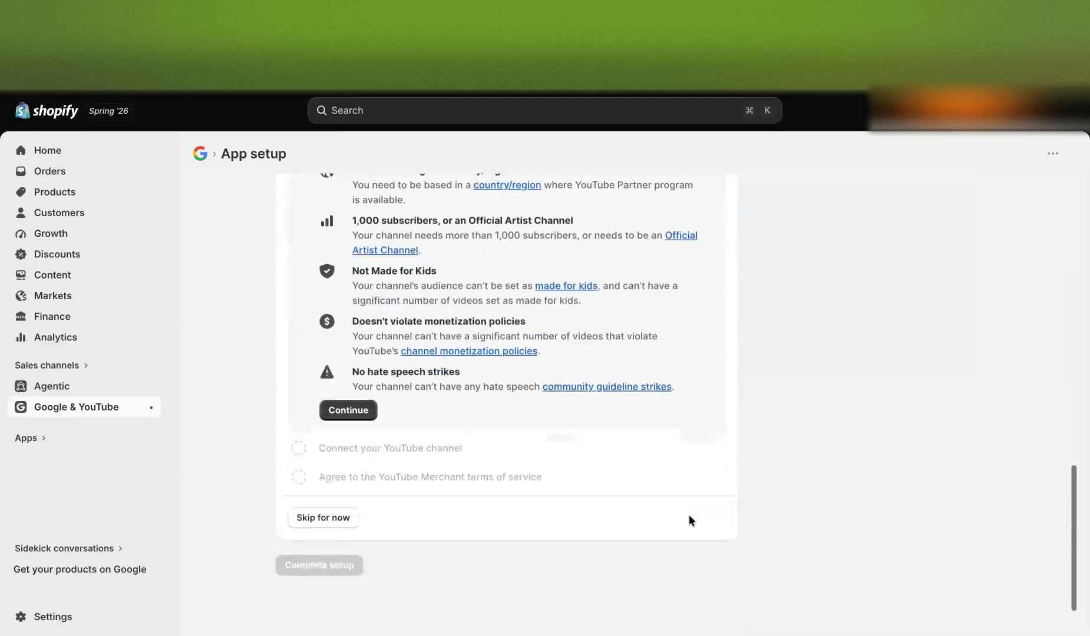
scroll(689, 514, "up", 6)
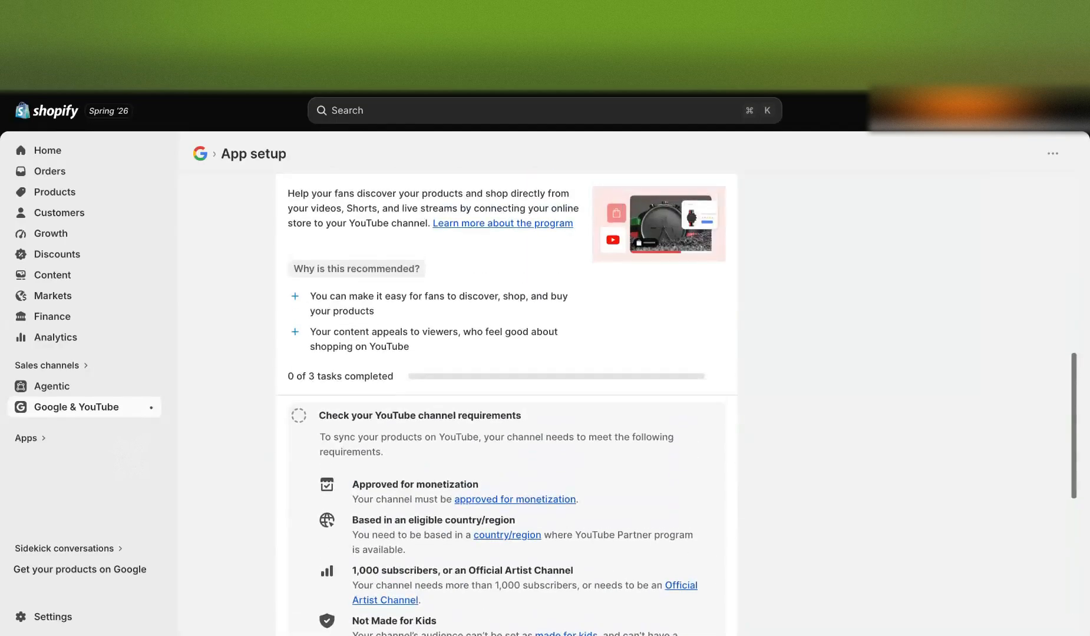
scroll(695, 494, "up", 2)
scroll(696, 493, "down", 1)
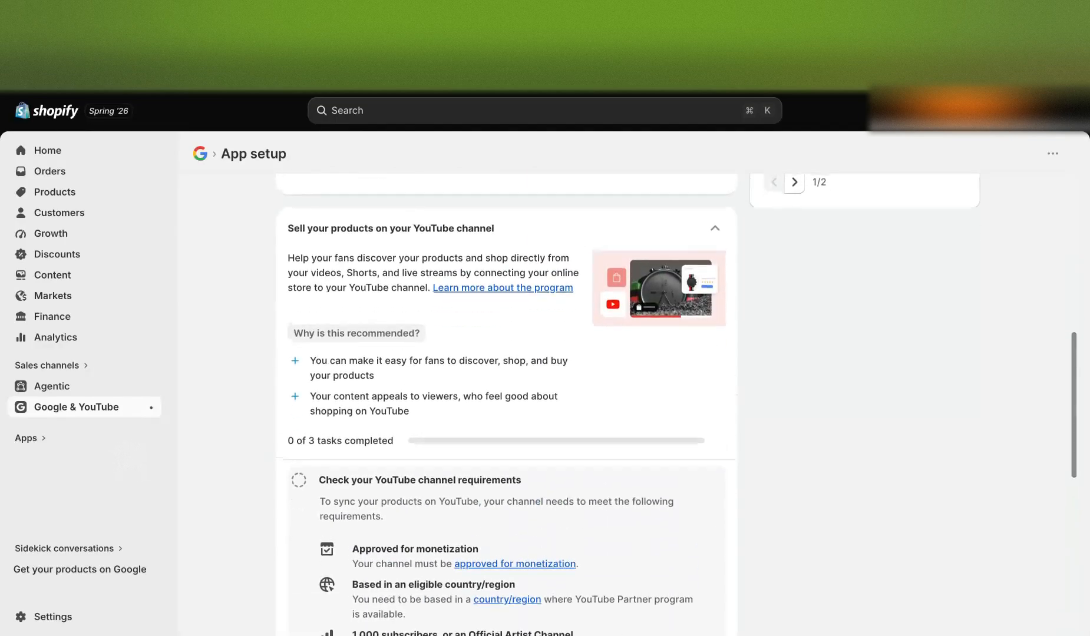
scroll(695, 494, "down", 3)
scroll(695, 490, "down", 5)
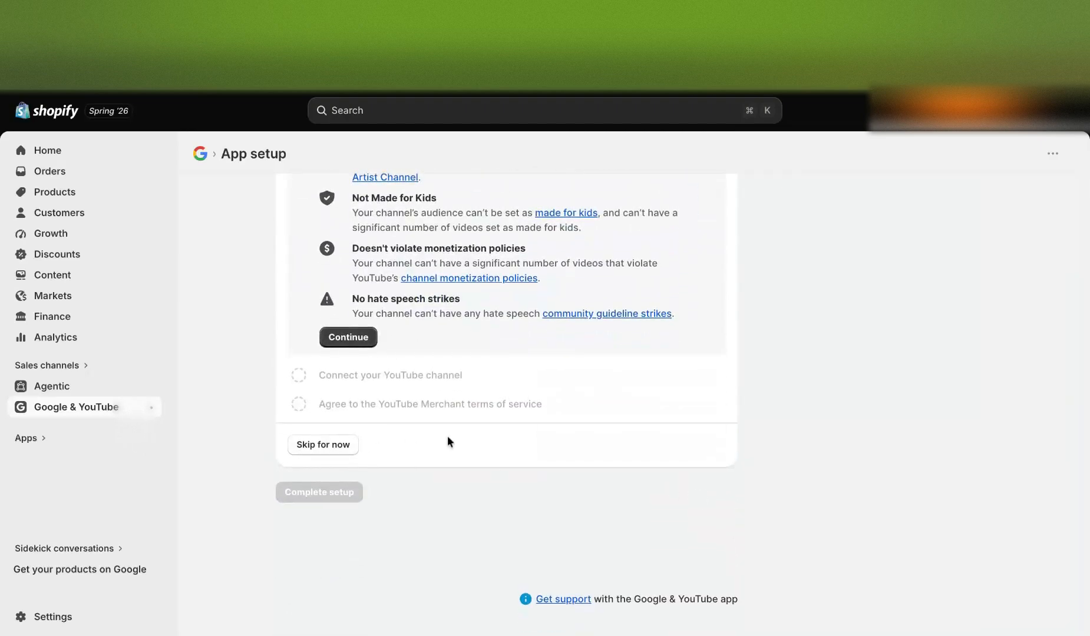
Step: Skip the YouTube channel section, complete the app setup and dismiss the experience feedback banner
left_click(342, 446)
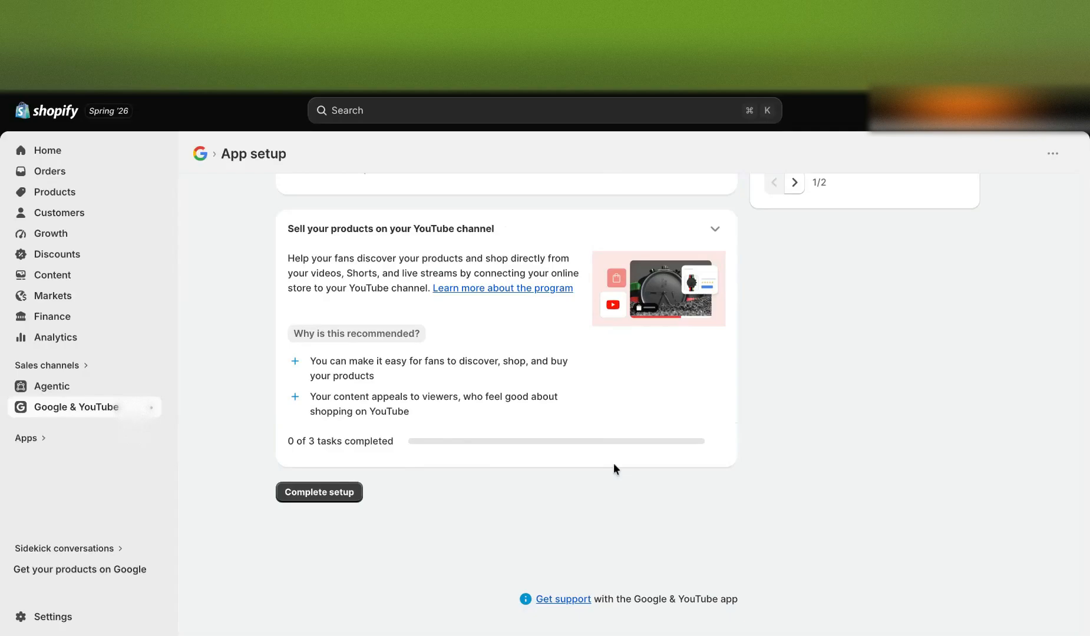
left_click(340, 495)
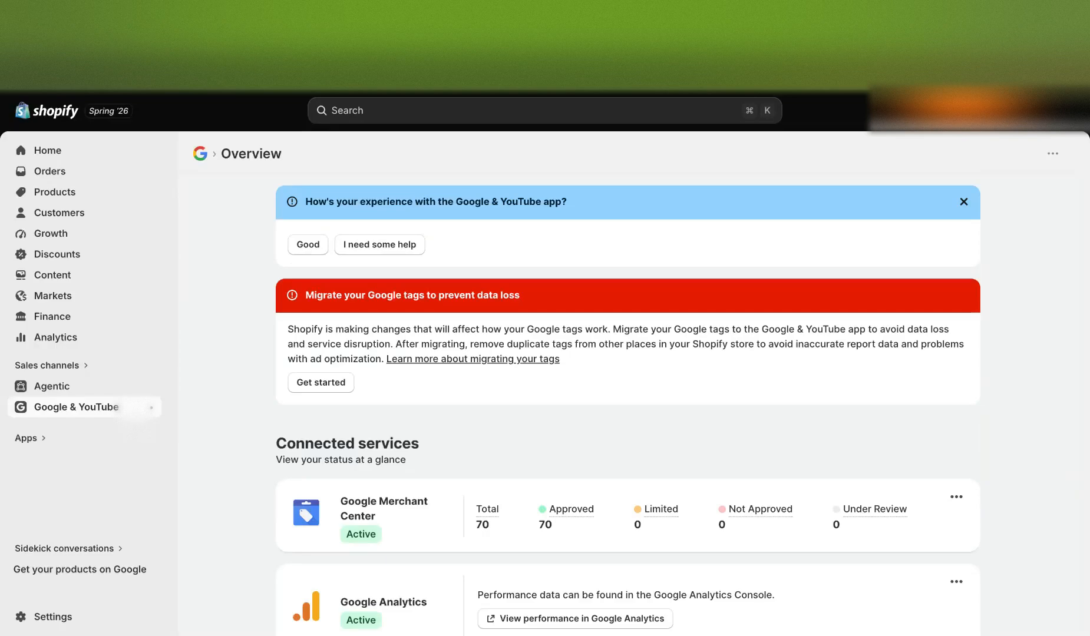
left_click(964, 201)
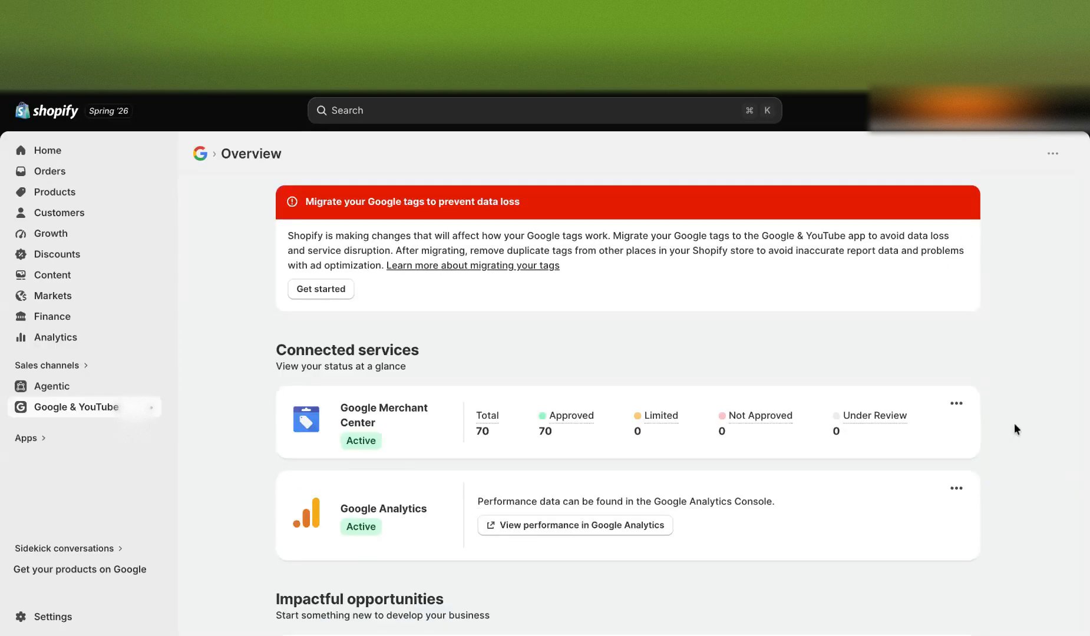
Step: Review the available options for Google Merchant Center and Google Analytics, along with the opportunities and curated suggestions on the overview page
scroll(1015, 421, "down", 2)
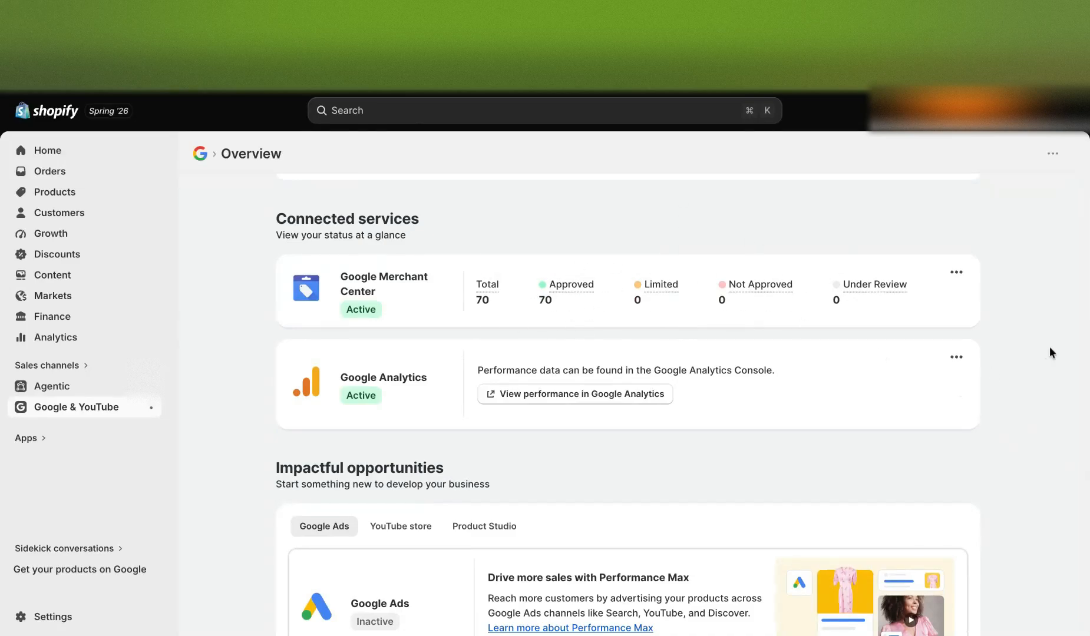
scroll(1046, 345, "down", 1)
left_click(958, 255)
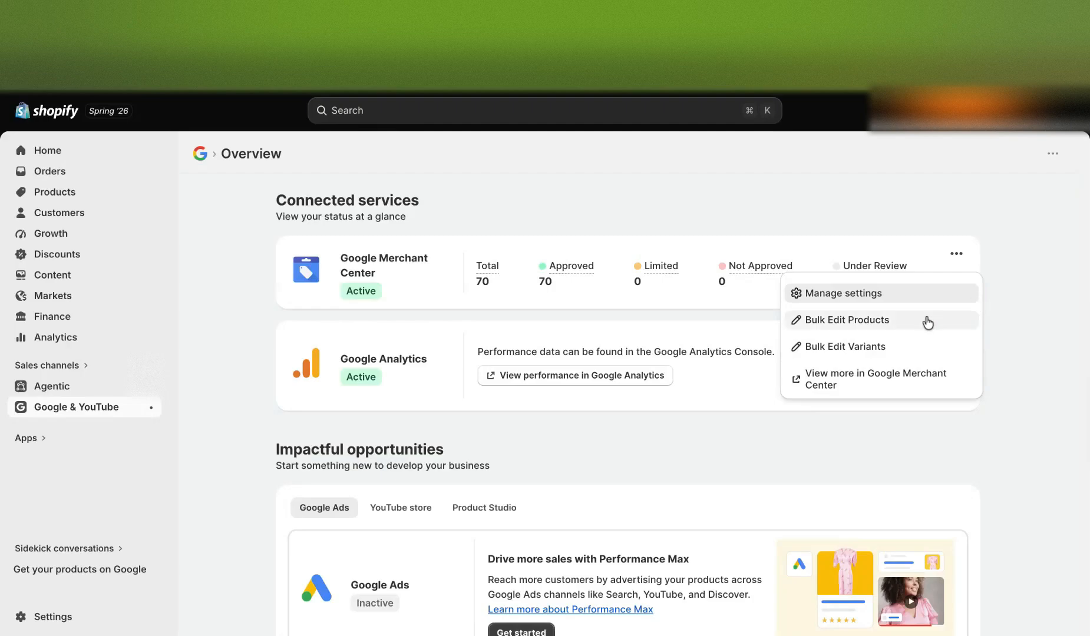
left_click(1006, 369)
scroll(1006, 371, "down", 1)
left_click(959, 291)
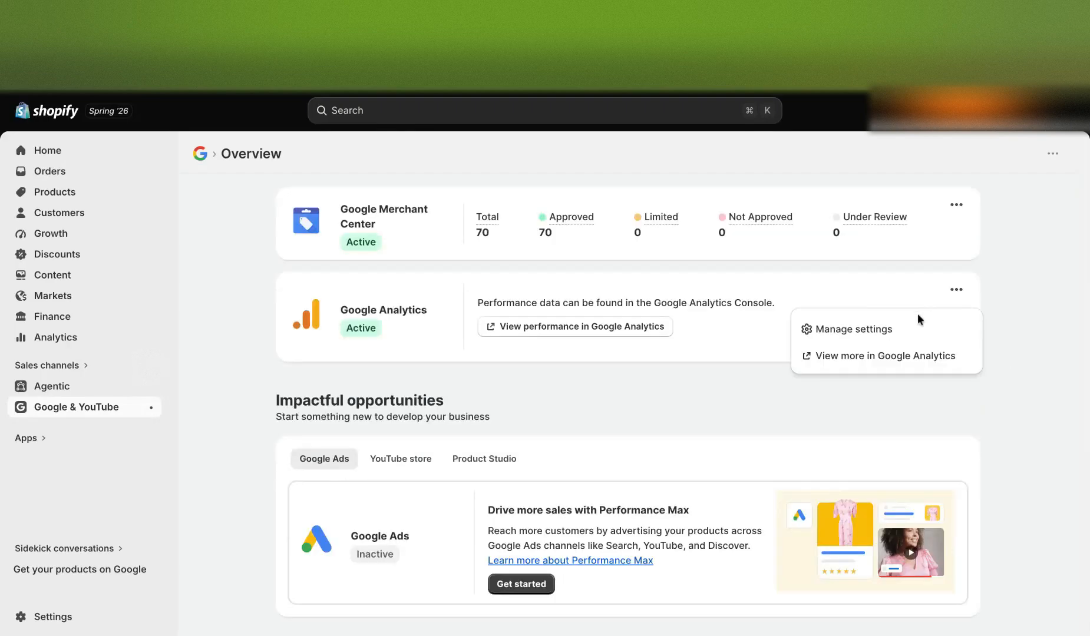
left_click(1011, 364)
scroll(1012, 356, "down", 3)
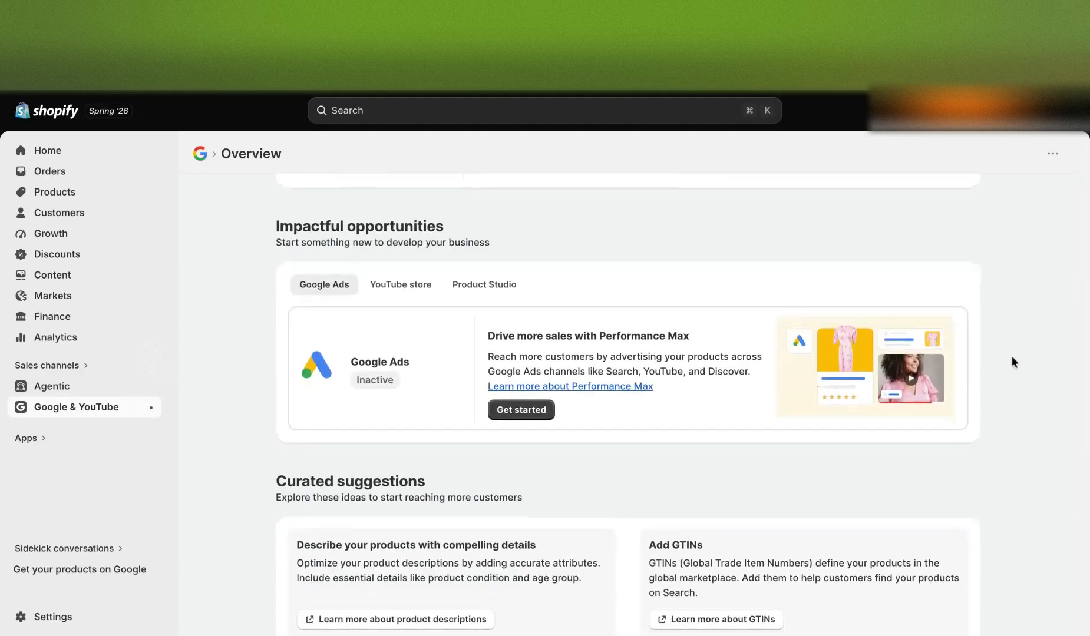
scroll(1012, 363, "down", 1)
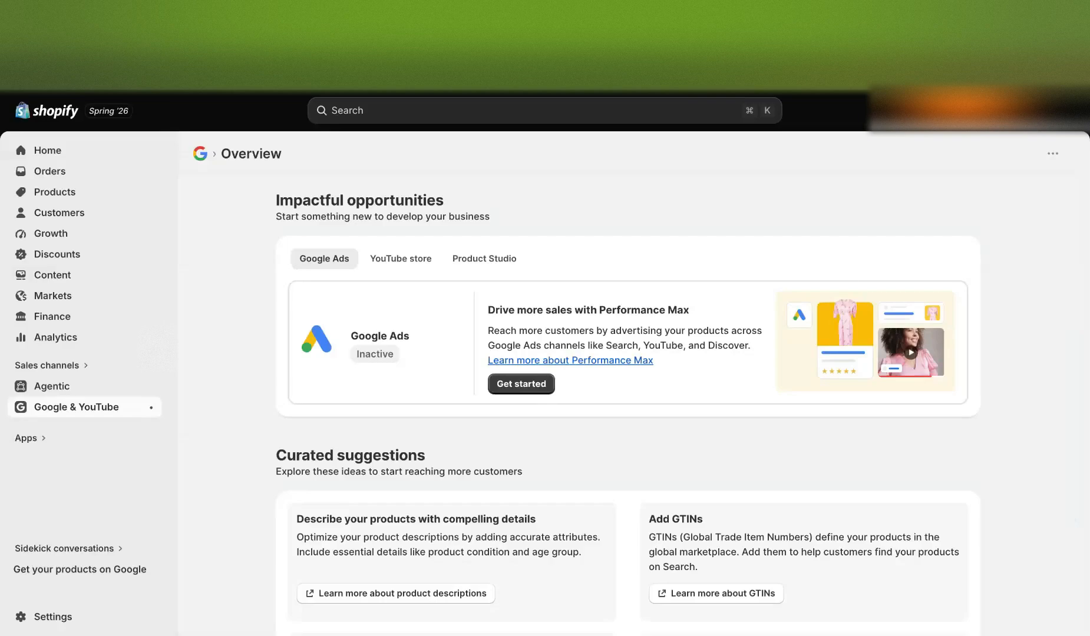
scroll(628, 354, "down", 3)
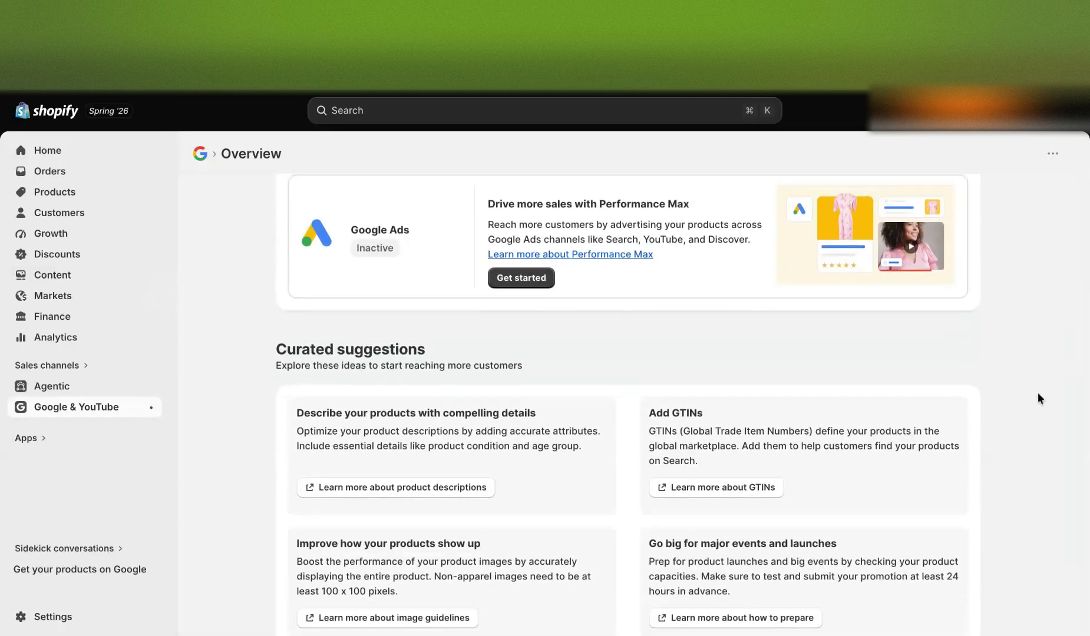
scroll(1008, 401, "down", 4)
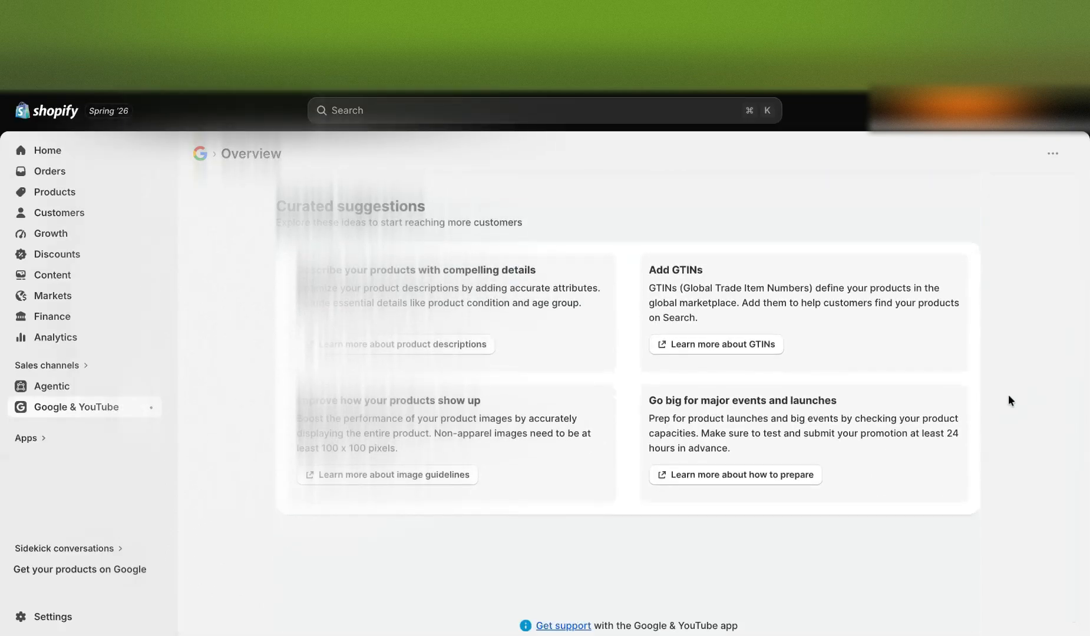
Step: Start the Google tag migration, migrate the listed Google Merchant Center tag and acknowledge the duplicate tag removal task
scroll(1009, 401, "up", 10)
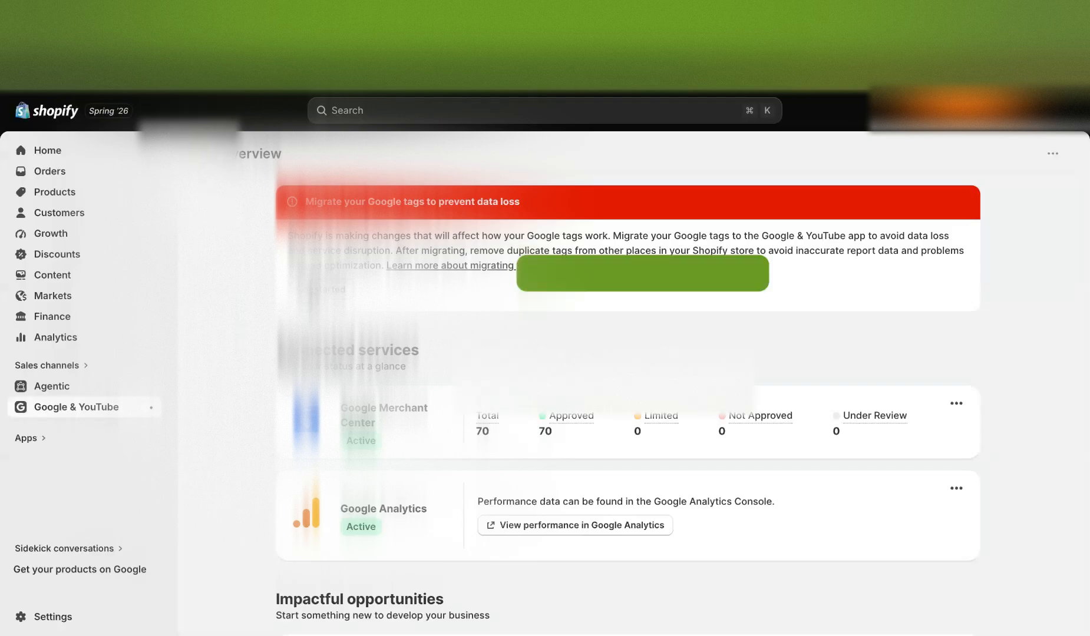
scroll(754, 442, "down", 2)
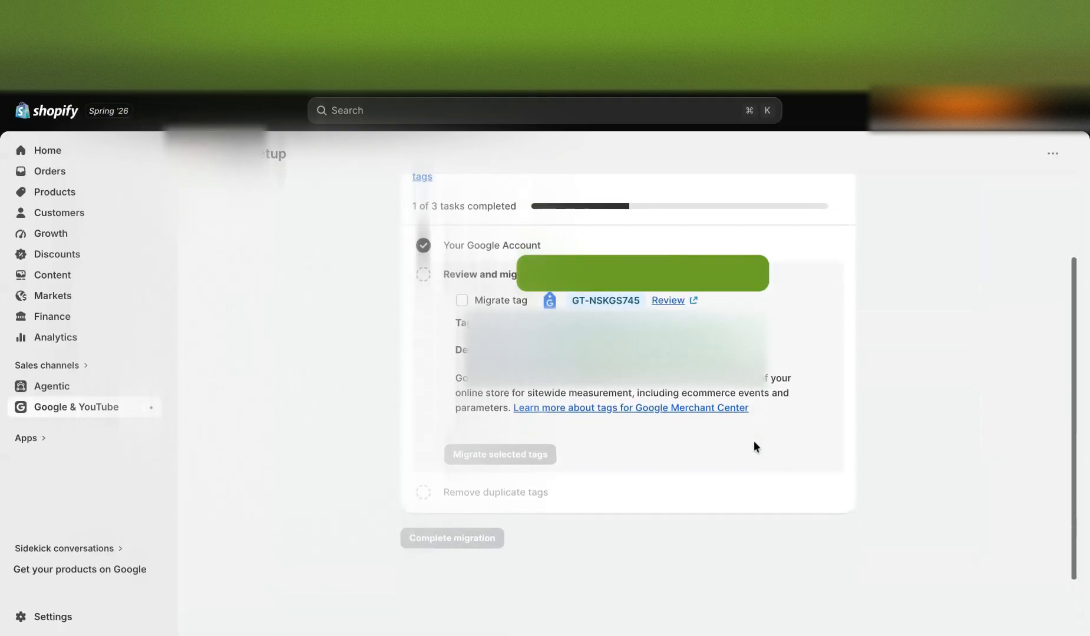
left_click(461, 296)
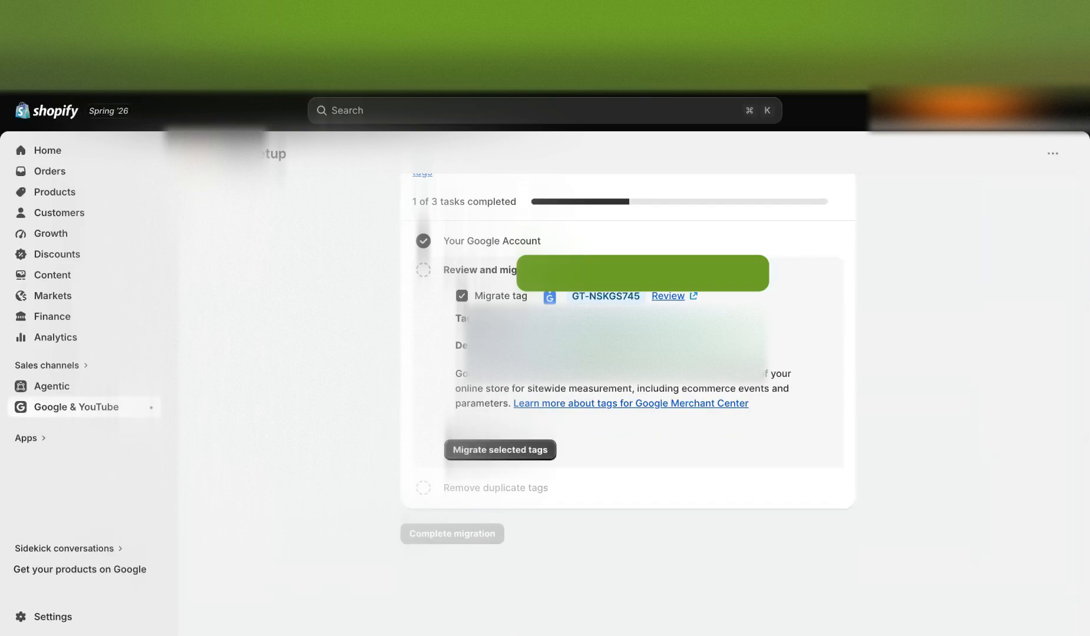
left_click(536, 455)
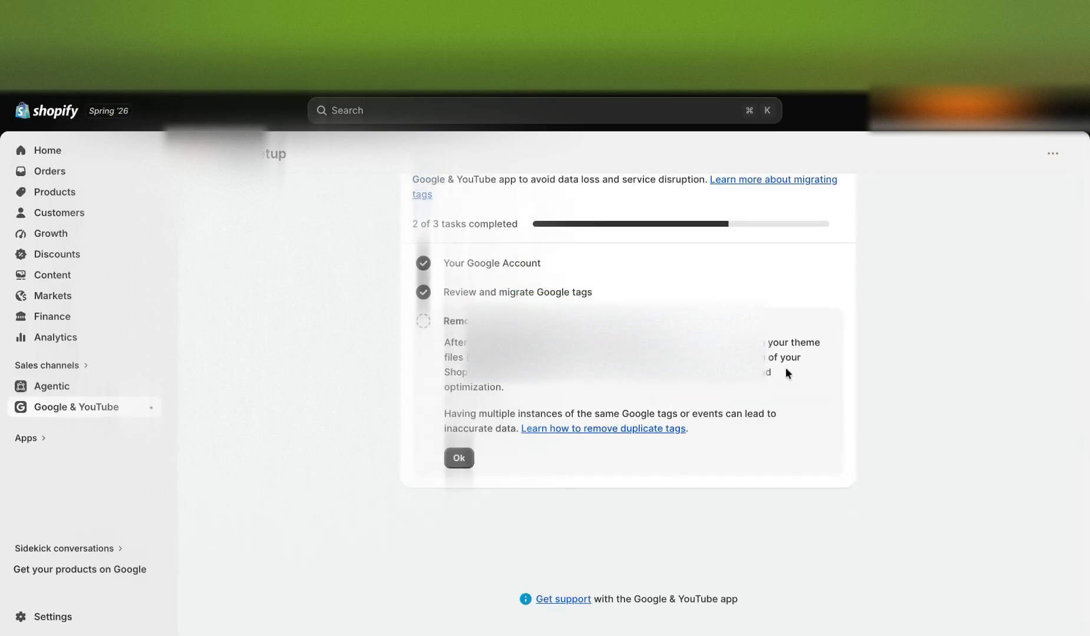
left_click(459, 458)
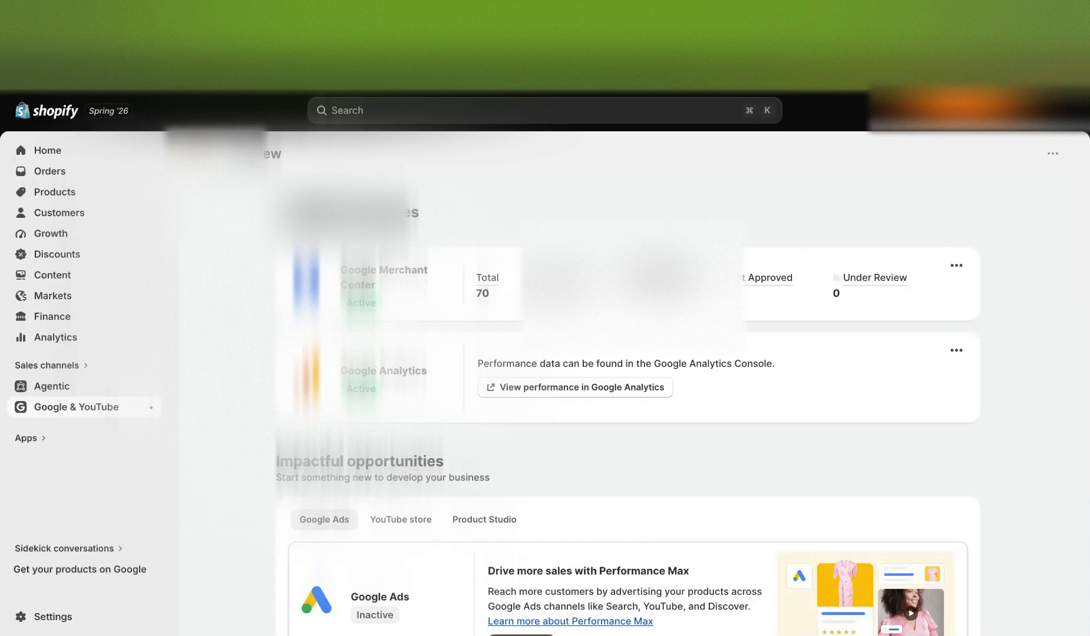
Step: Search the store admin for "customer events" and open the Customer events settings to check the connected pixels
left_click(660, 112)
type("customer events")
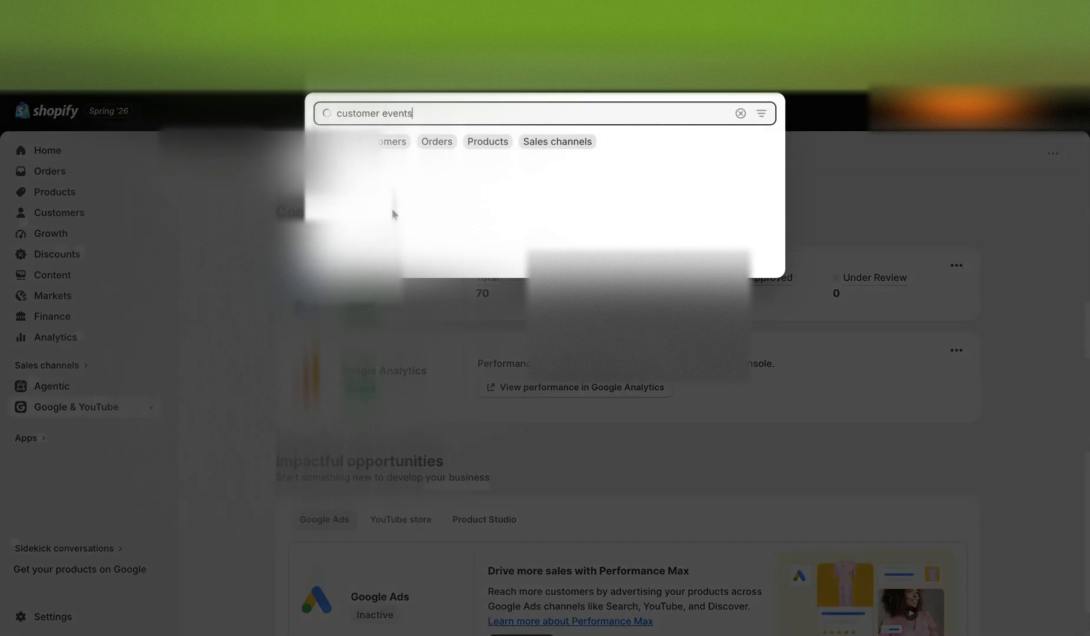
left_click(459, 177)
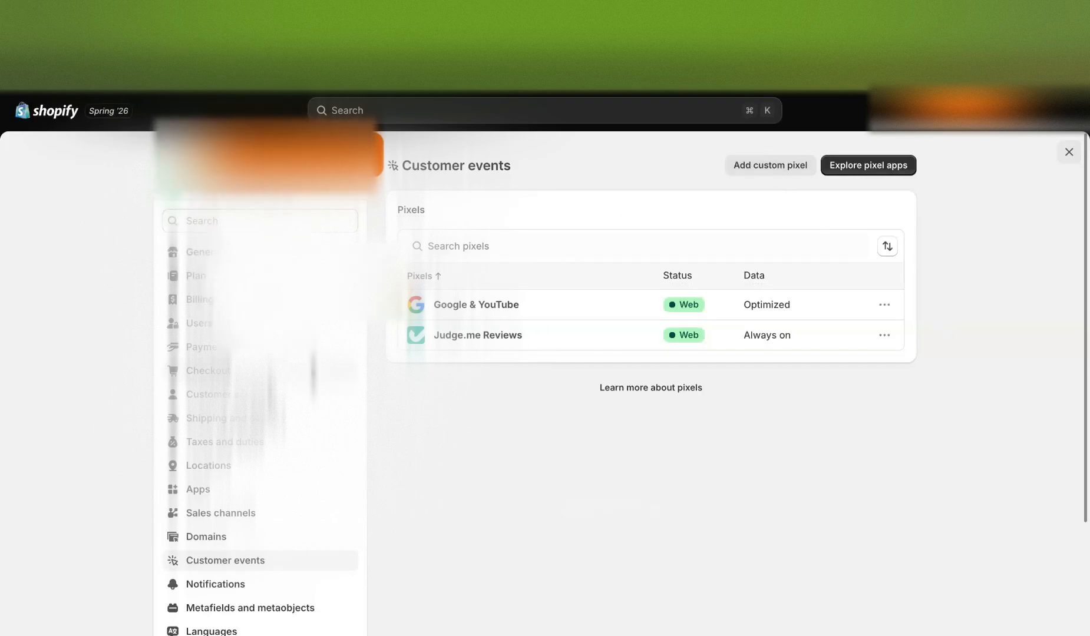
Step: Open the Checkout settings and examine the whole page, from the configurations and customer contact method to the advanced preferences and checkout rules
left_click(266, 372)
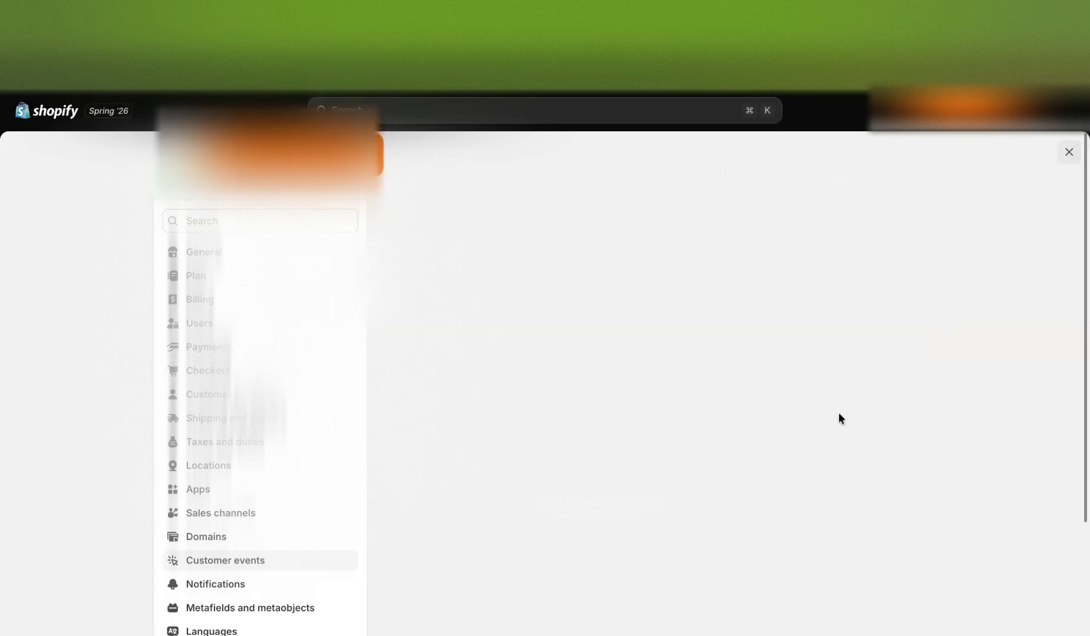
scroll(978, 396, "down", 16)
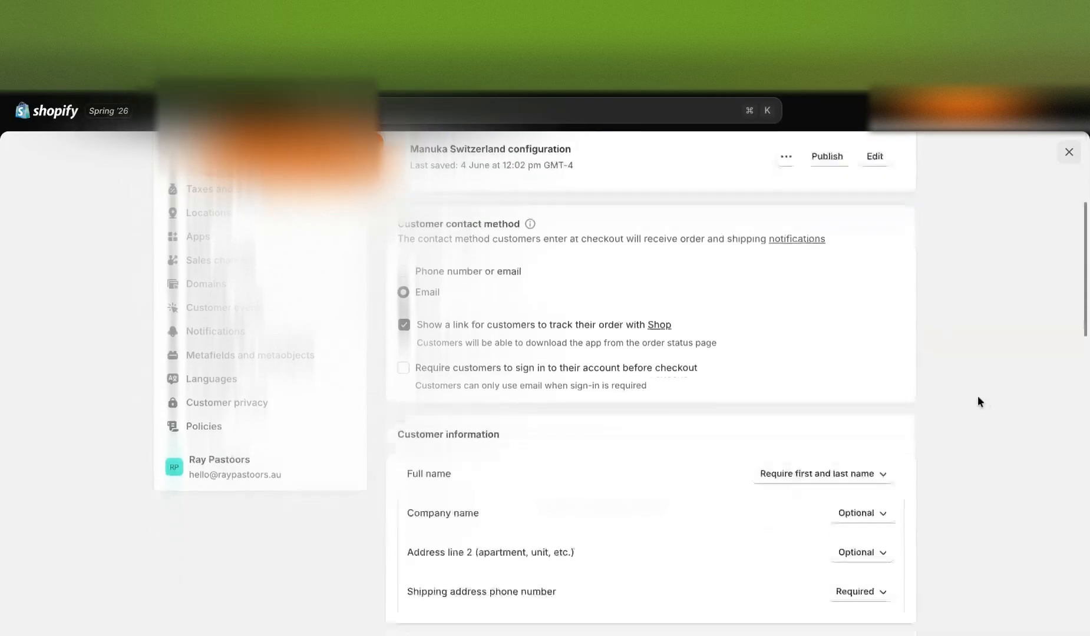
scroll(984, 382, "down", 6)
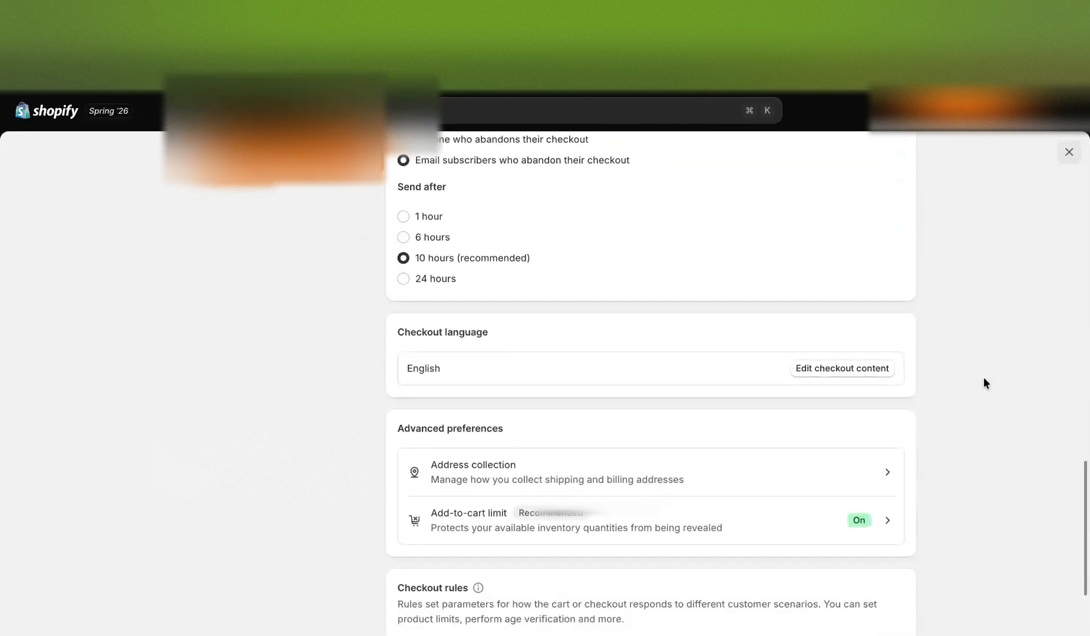
scroll(983, 382, "up", 20)
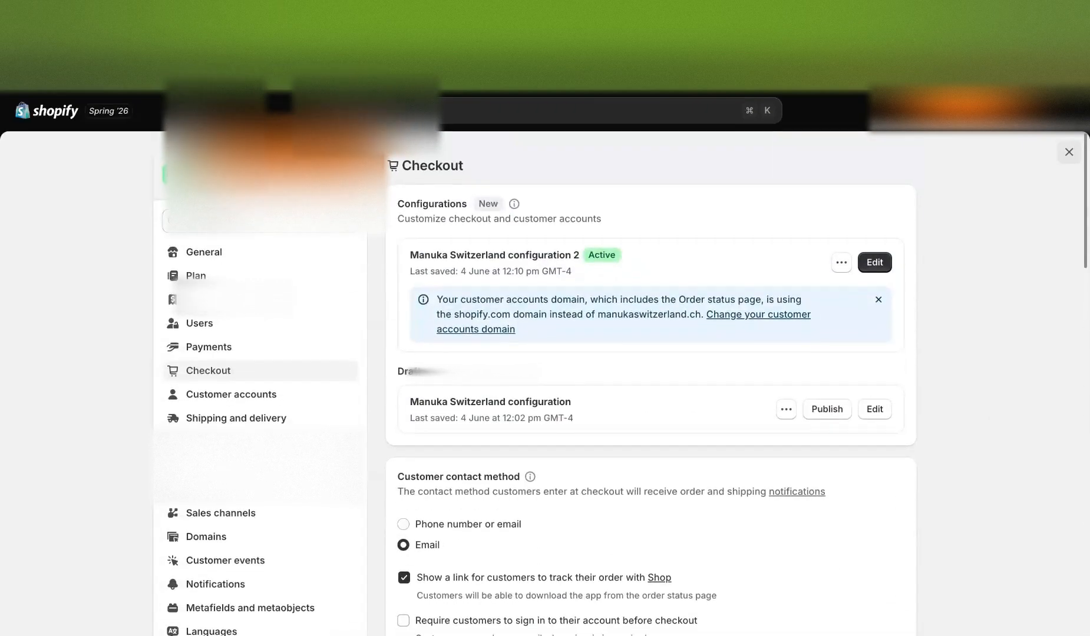